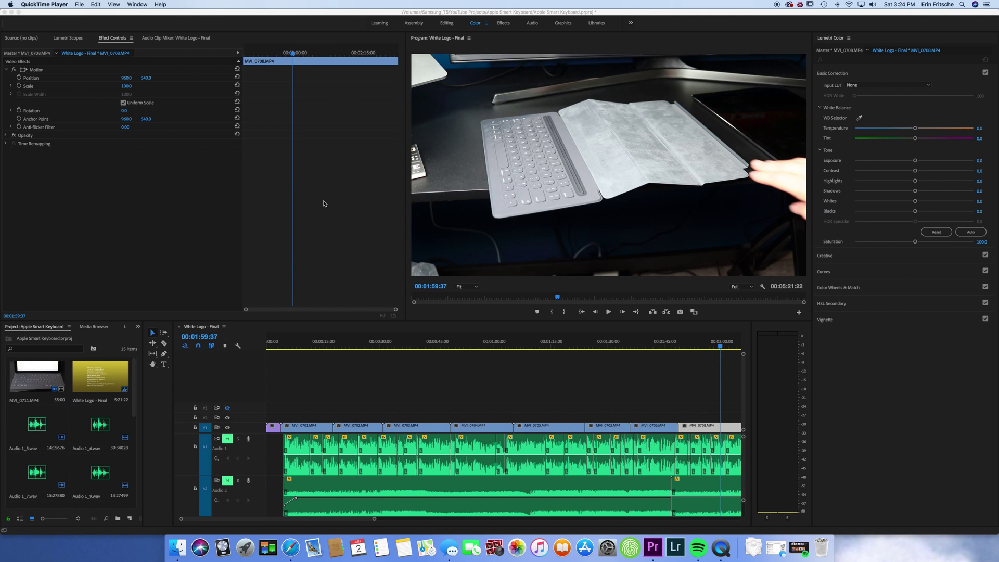
Drag the playhead back to 00:01:54:53, then park it at 00:02:00:14
left_click(720, 347)
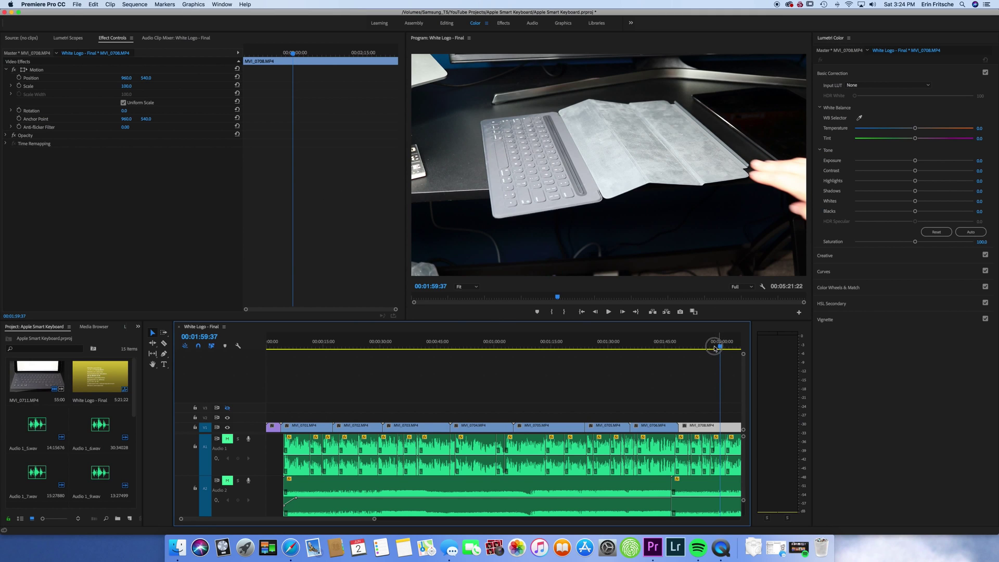
left_click_drag(718, 347, 697, 347)
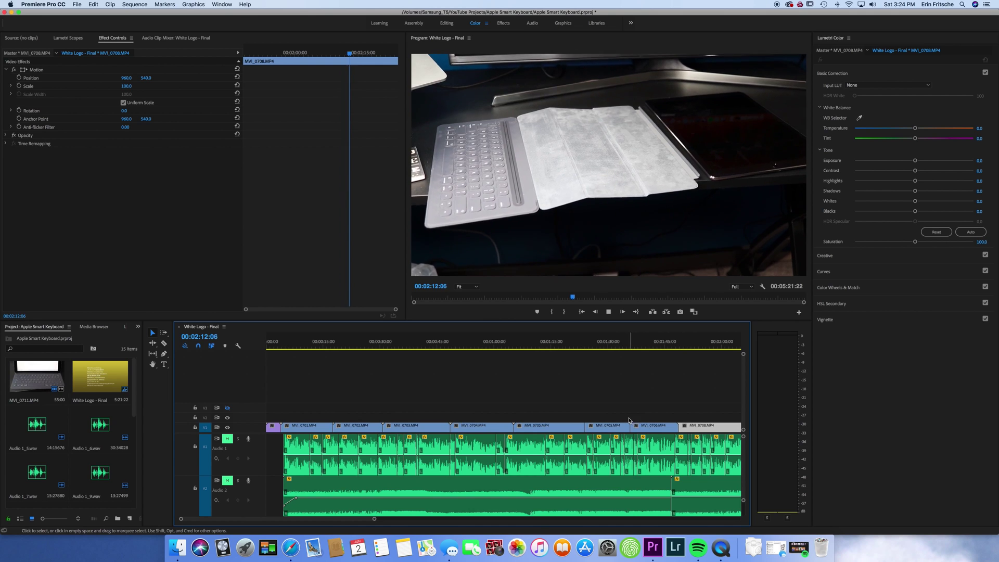
scroll(644, 416, "down", 3)
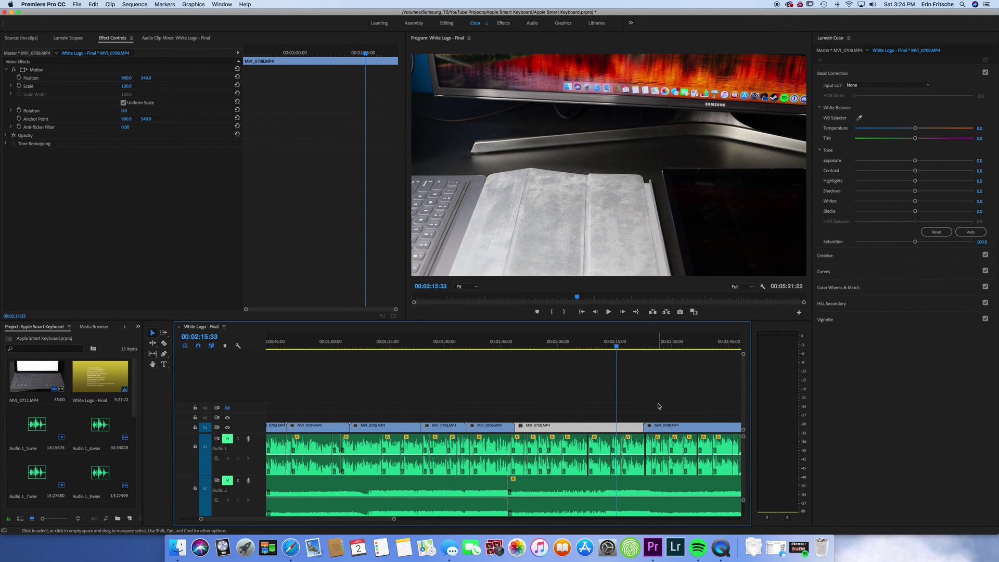
scroll(658, 407, "up", 1)
scroll(660, 407, "up", 1)
scroll(662, 407, "up", 1)
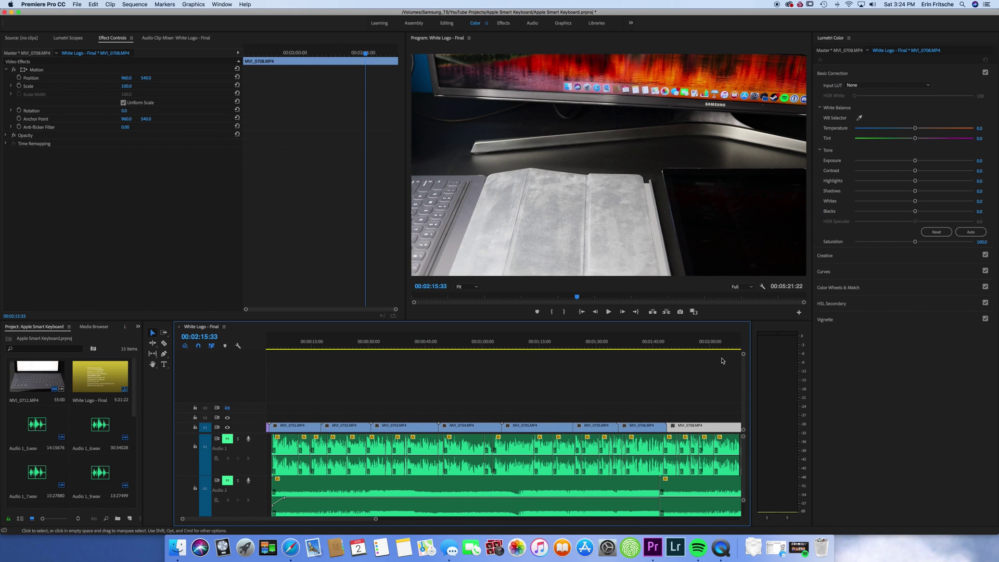
left_click(712, 347)
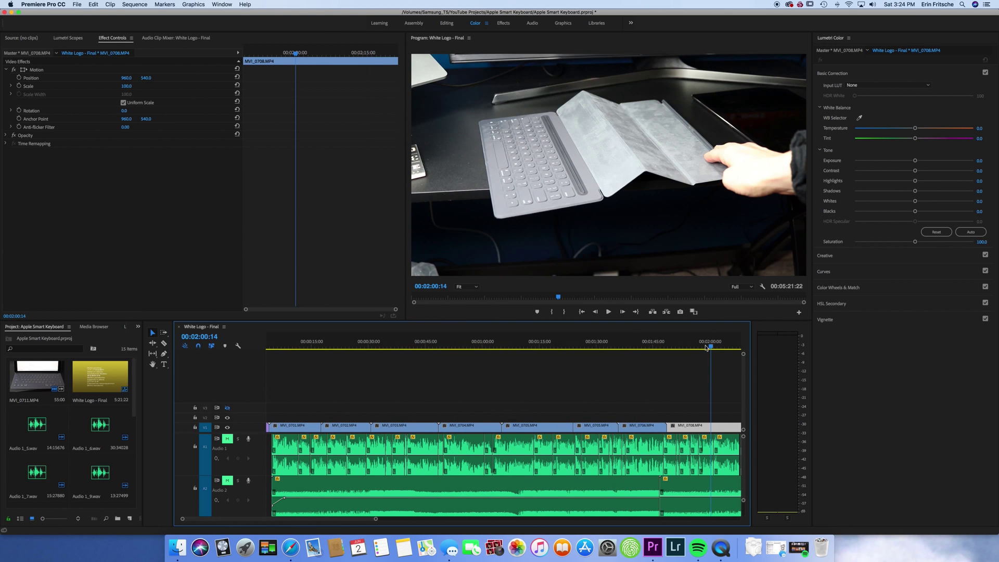
In Timeline preferences, choose Page Scroll for Timeline Playback Auto-Scrolling
left_click(52, 4)
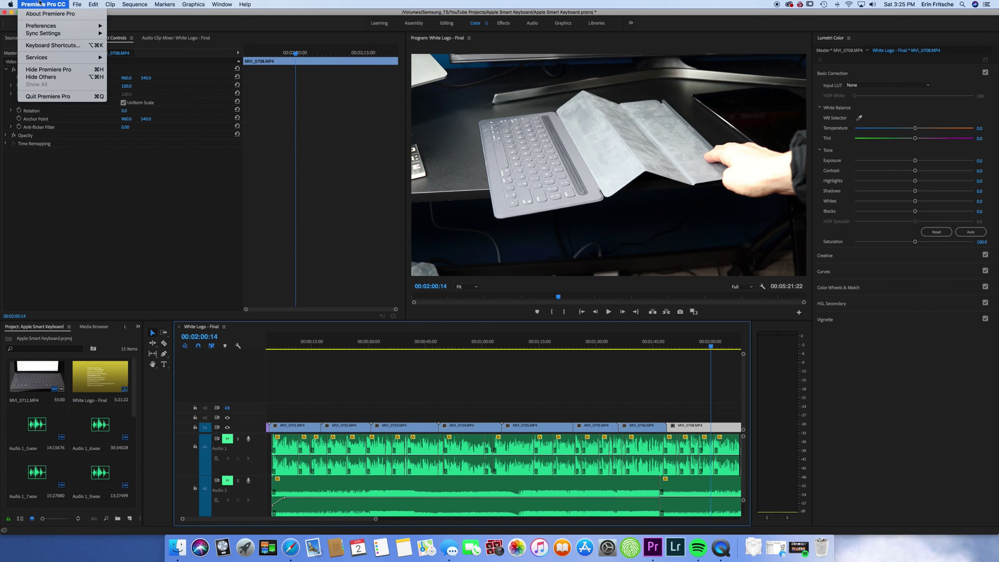
mouse_move(59, 26)
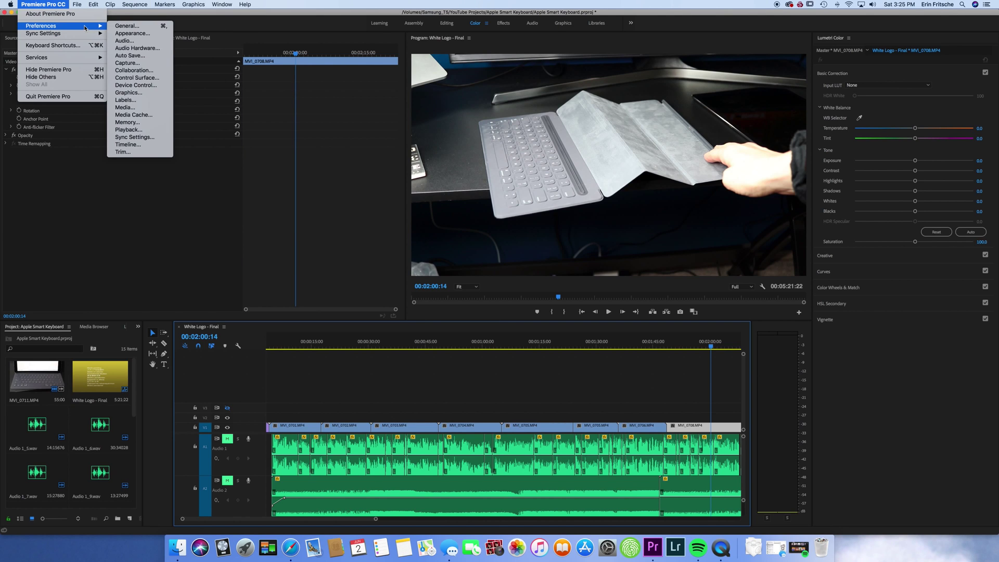
left_click(134, 146)
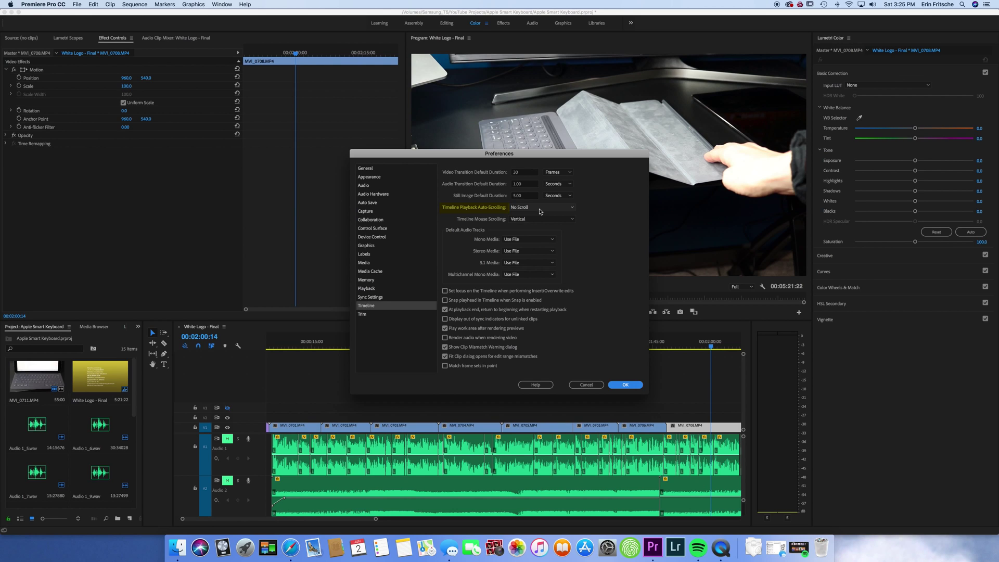
left_click(540, 210)
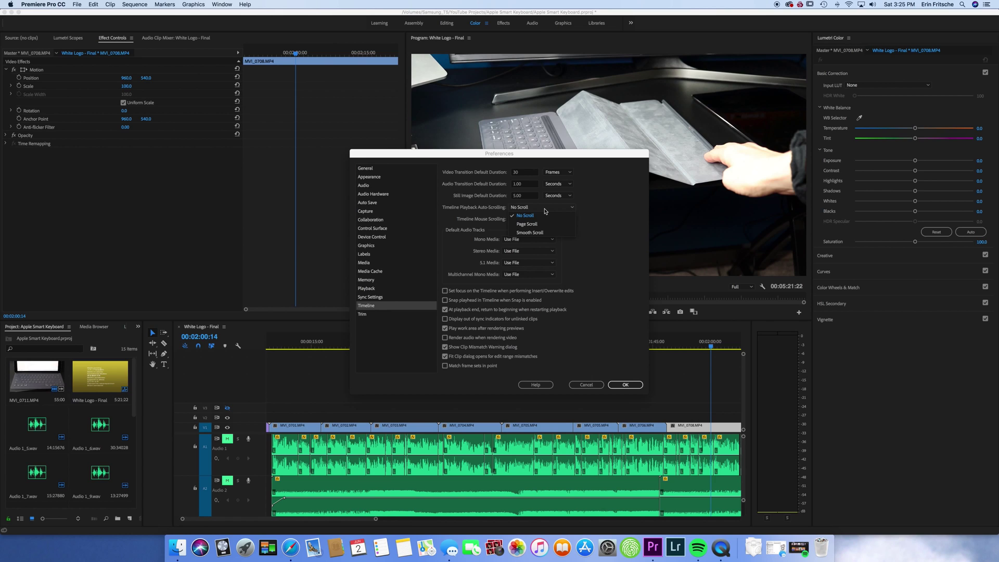
left_click(543, 225)
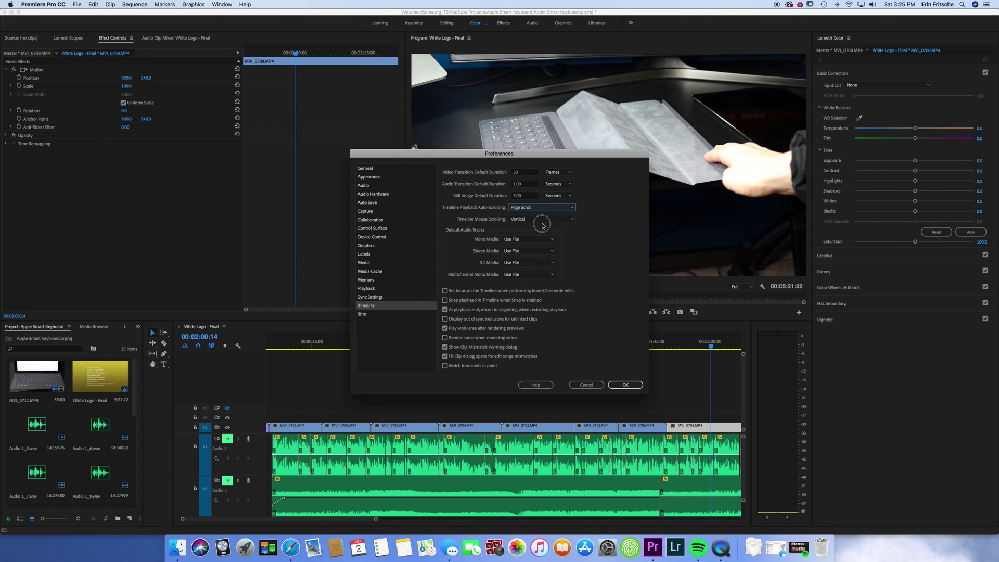
Confirm Page Scroll, then play from about 00:02:05:53 and stop to watch page jumps
left_click(625, 385)
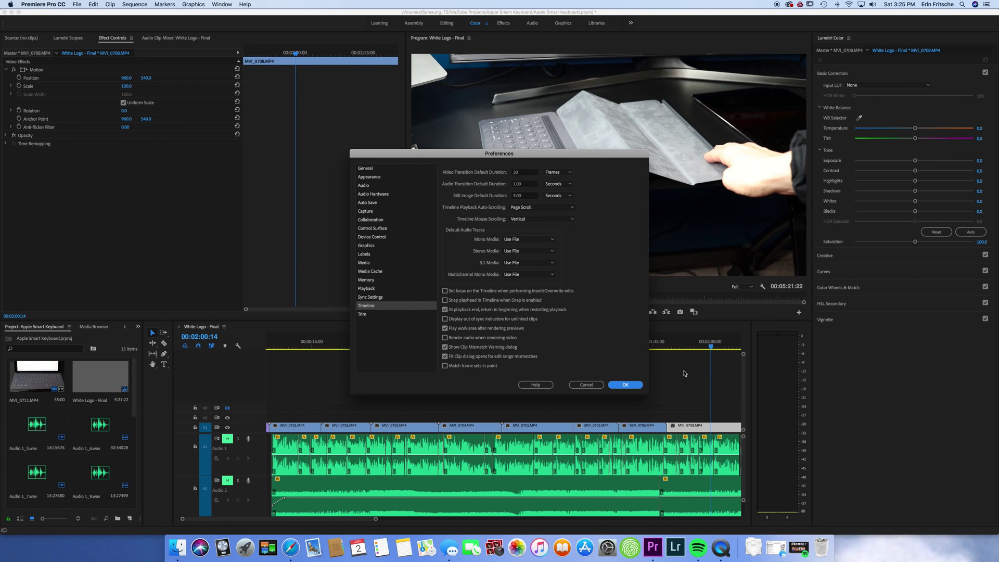
left_click_drag(710, 346, 734, 347)
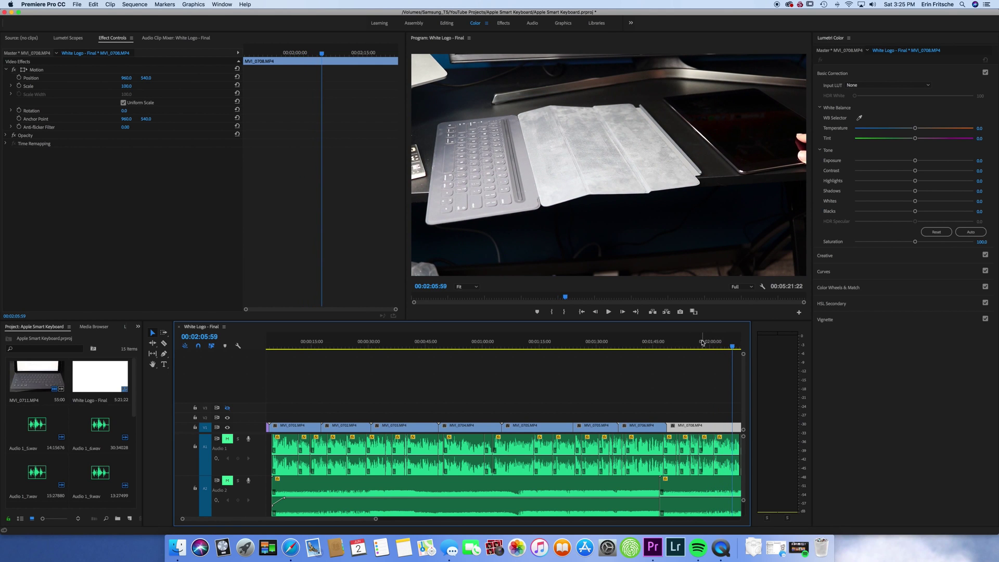
key("space")
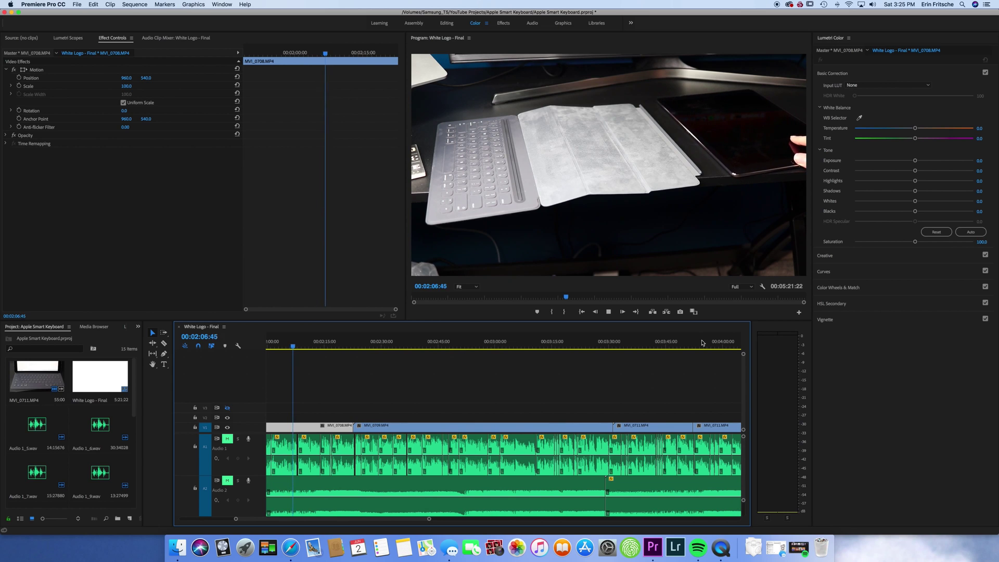
scroll(691, 368, "up", 3)
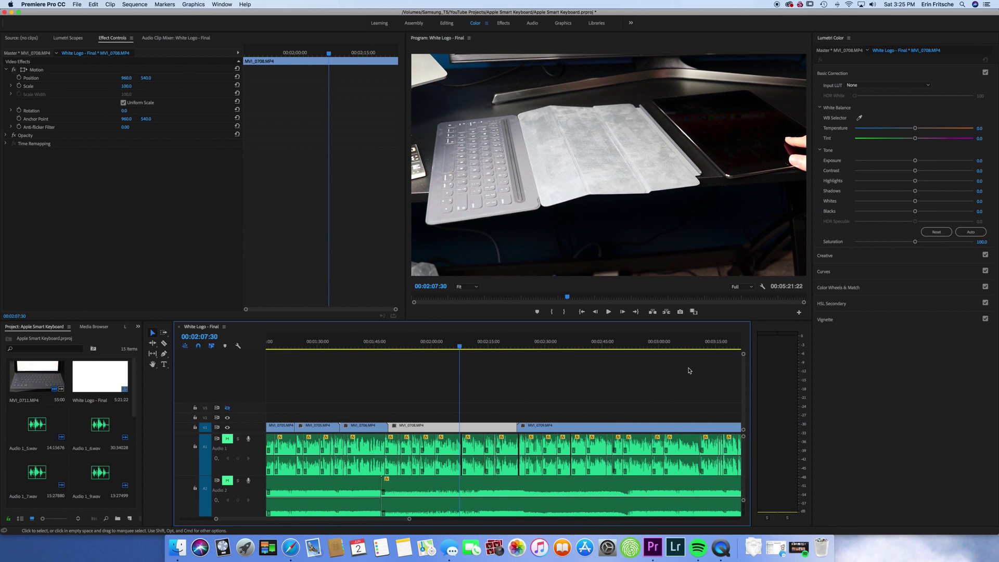
scroll(691, 369, "up", 2)
scroll(691, 370, "up", 3)
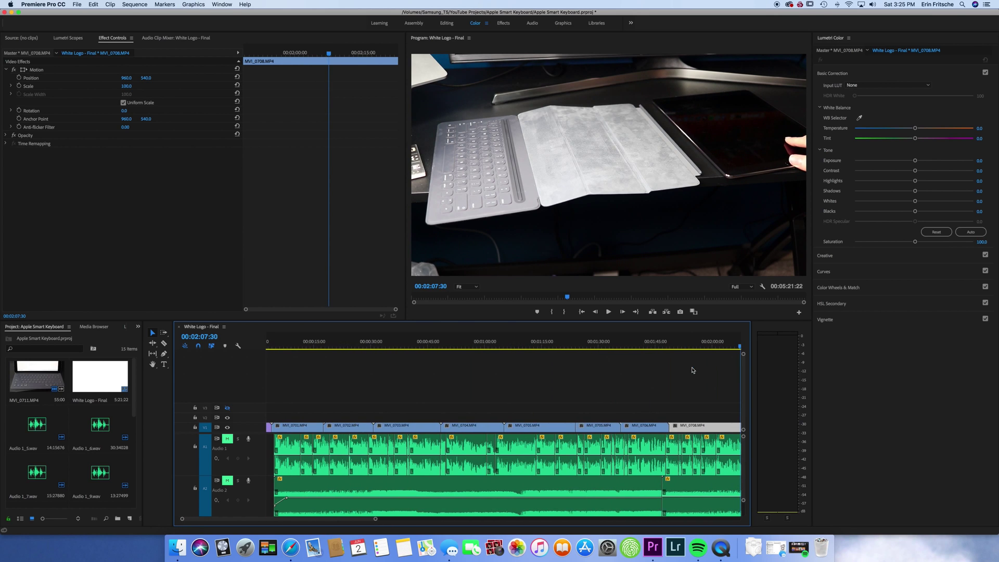
key("j")
key("j")
key("j")
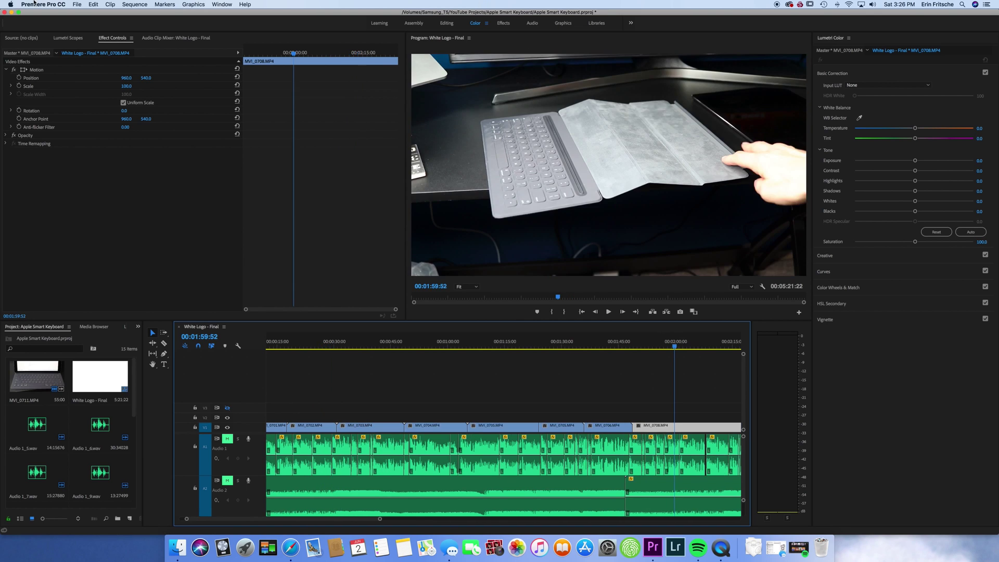
Choose Smooth Scroll for Timeline Playback Auto-Scrolling in Timeline preferences and confirm
left_click(33, 4)
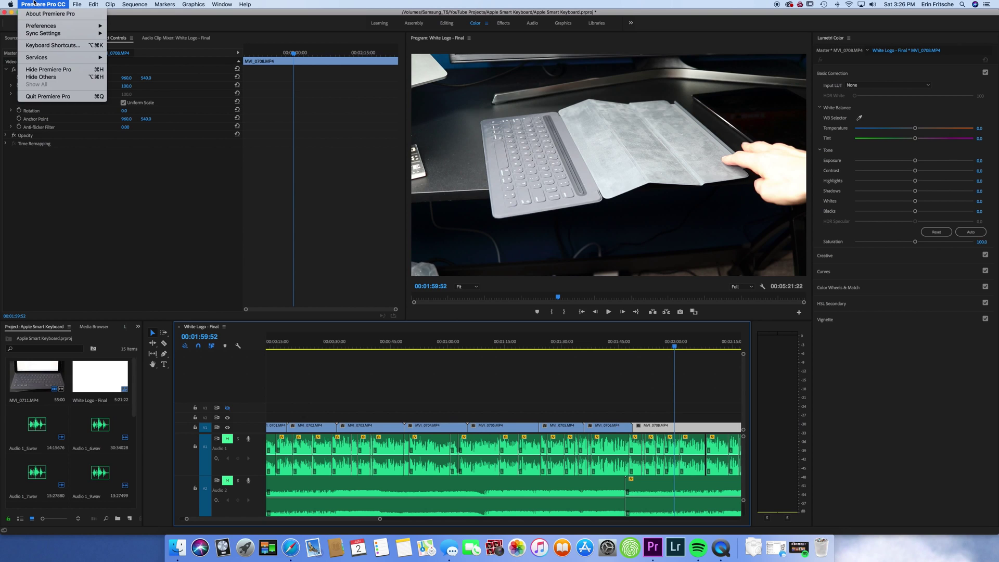
mouse_move(41, 26)
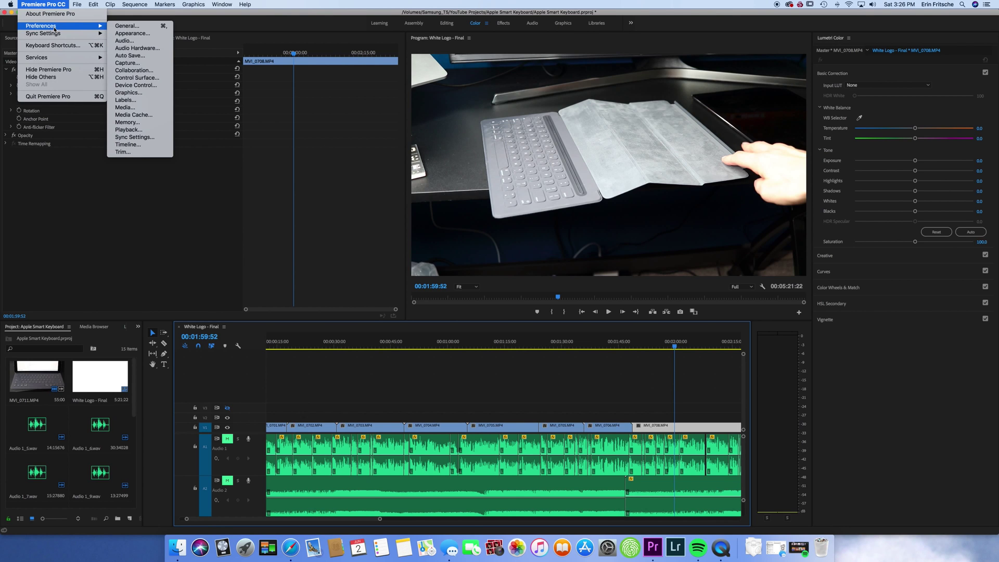
left_click(127, 145)
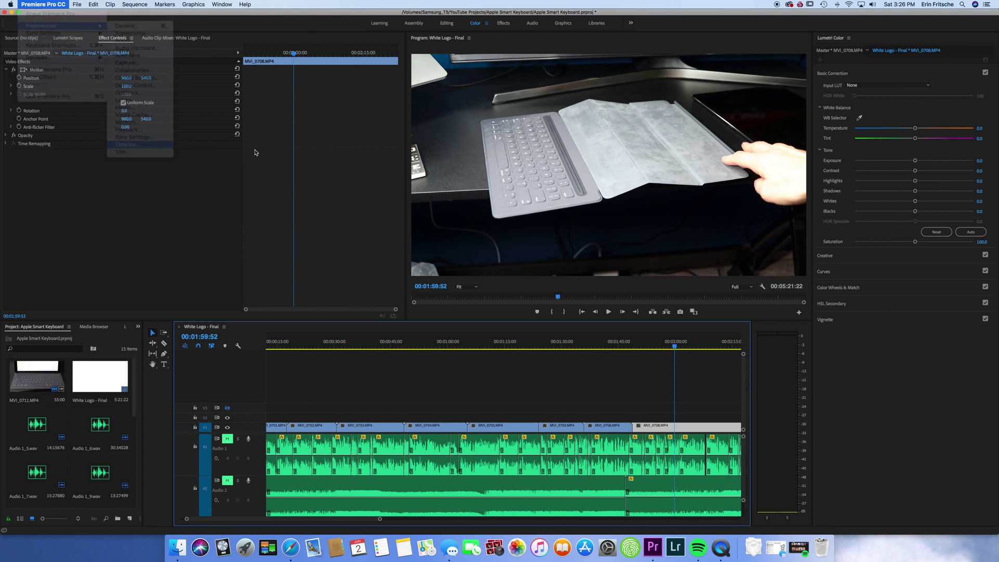
left_click(520, 208)
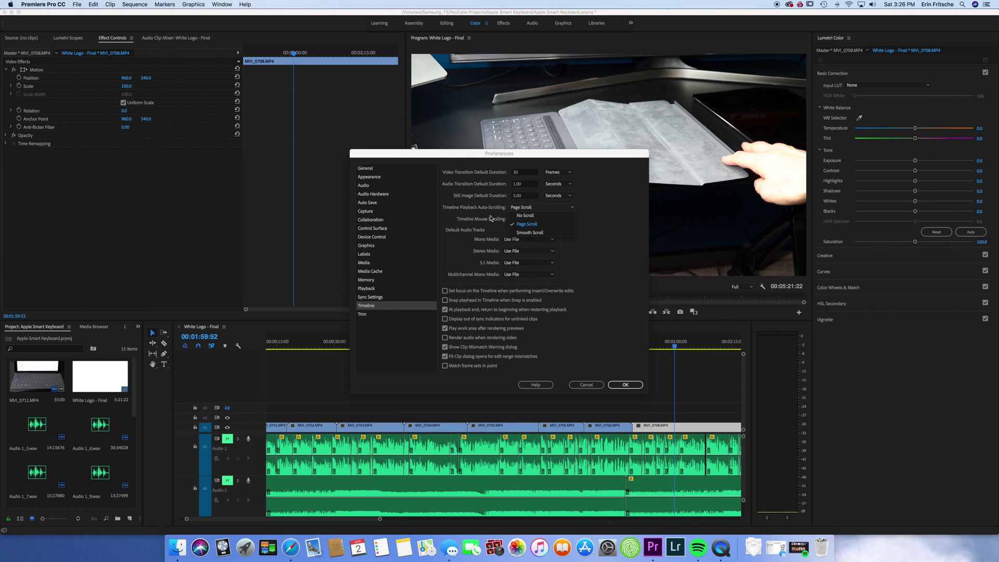
left_click(530, 233)
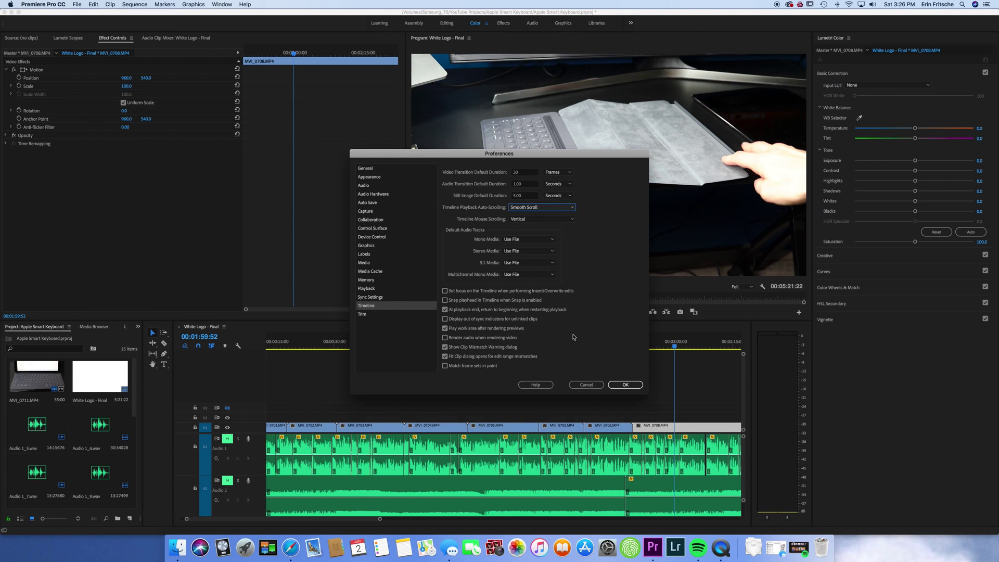
left_click(625, 385)
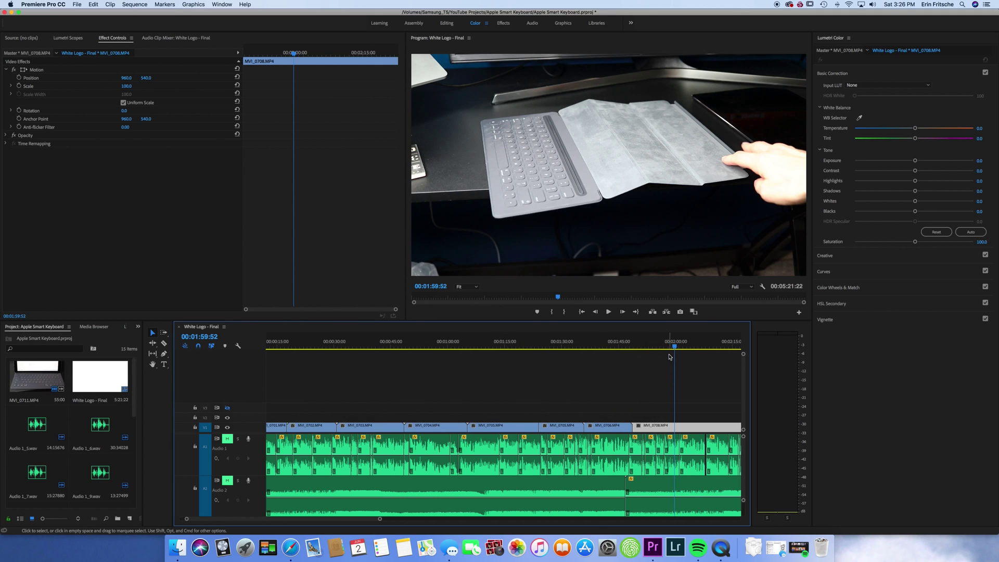
Play and stop the sequence, then resume playback from about 00:02:48:34
key("space")
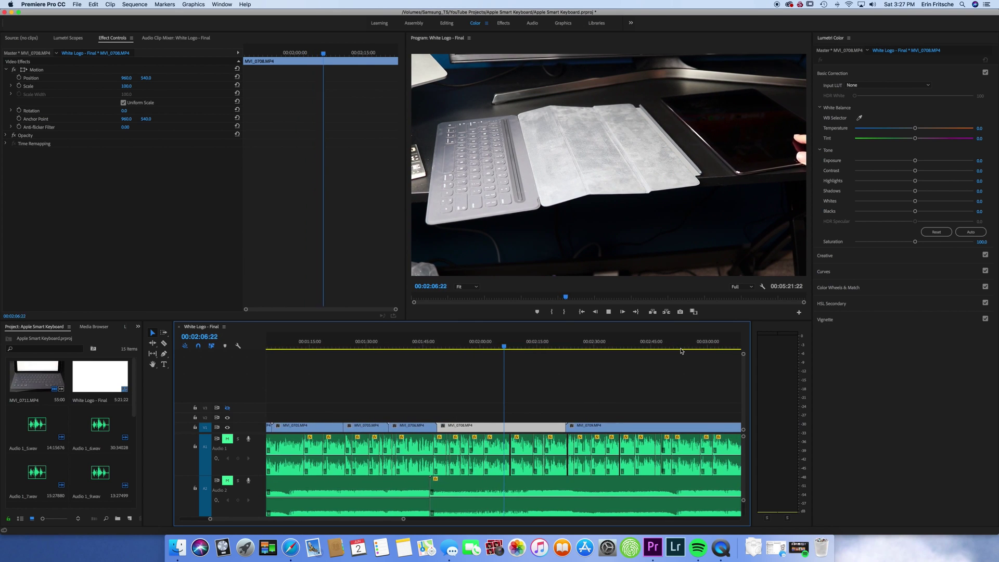
key("space")
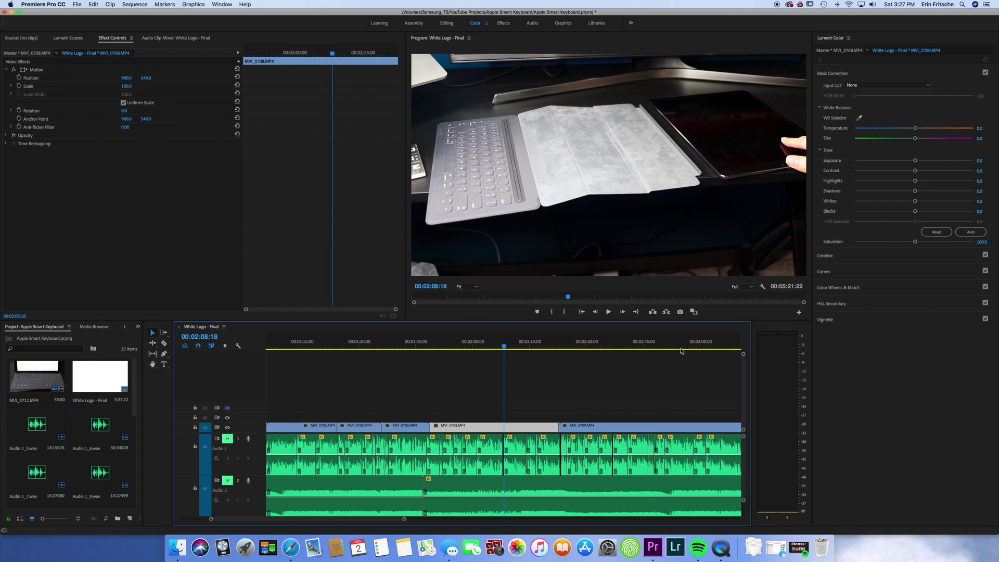
left_click_drag(683, 349, 658, 348)
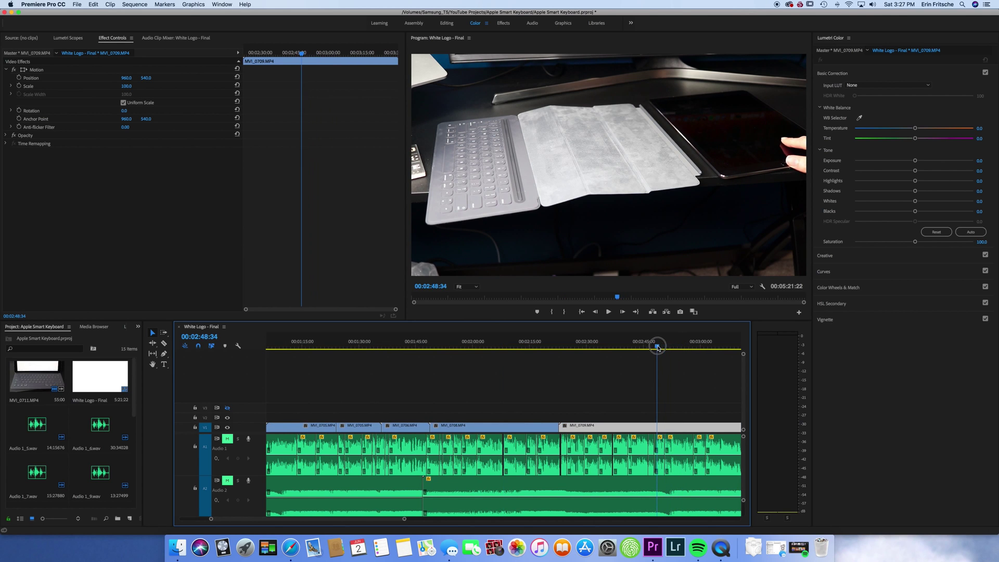
key("space")
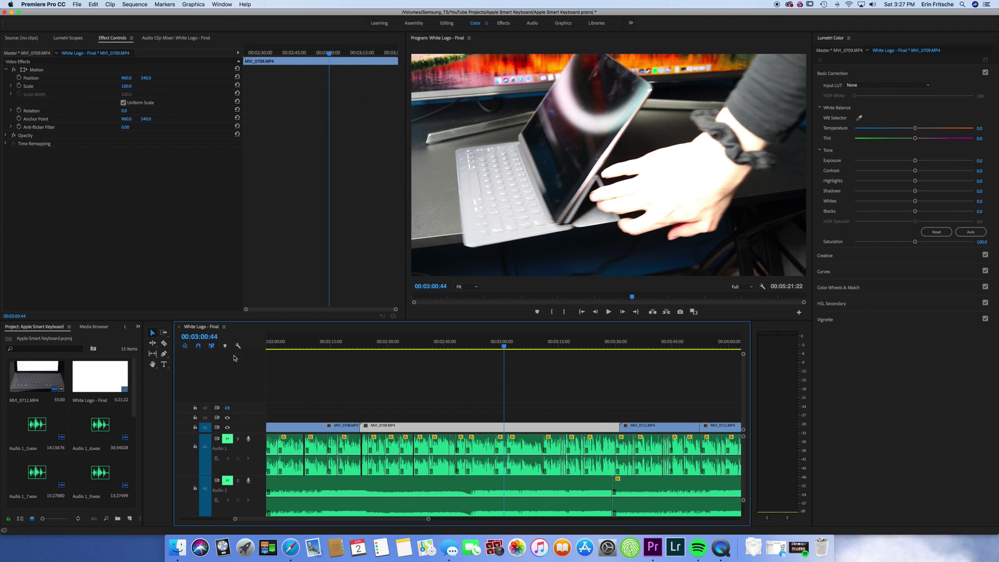
Dismiss the track options menu and deselect the MVI_0709 clip
right_click(233, 374)
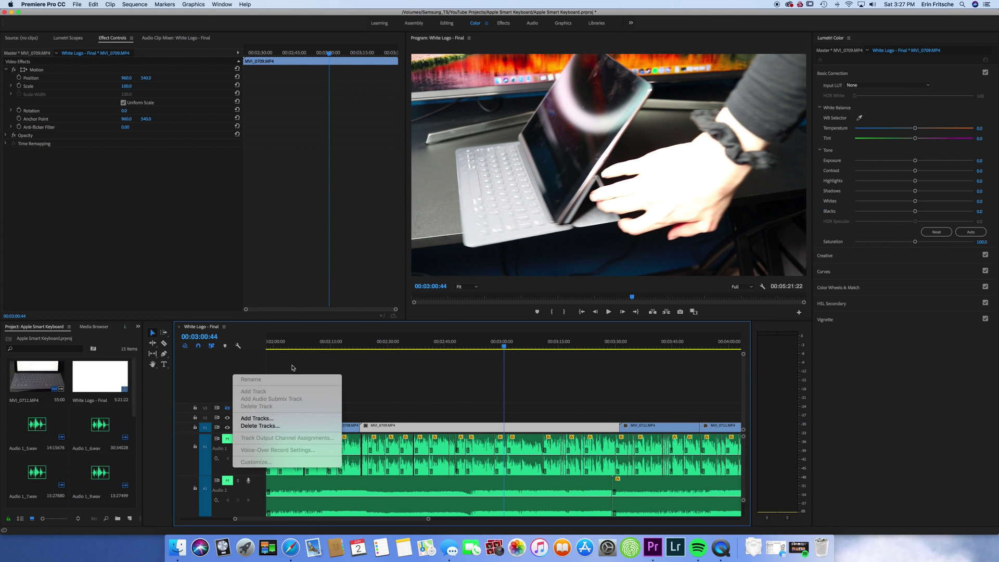
left_click(240, 357)
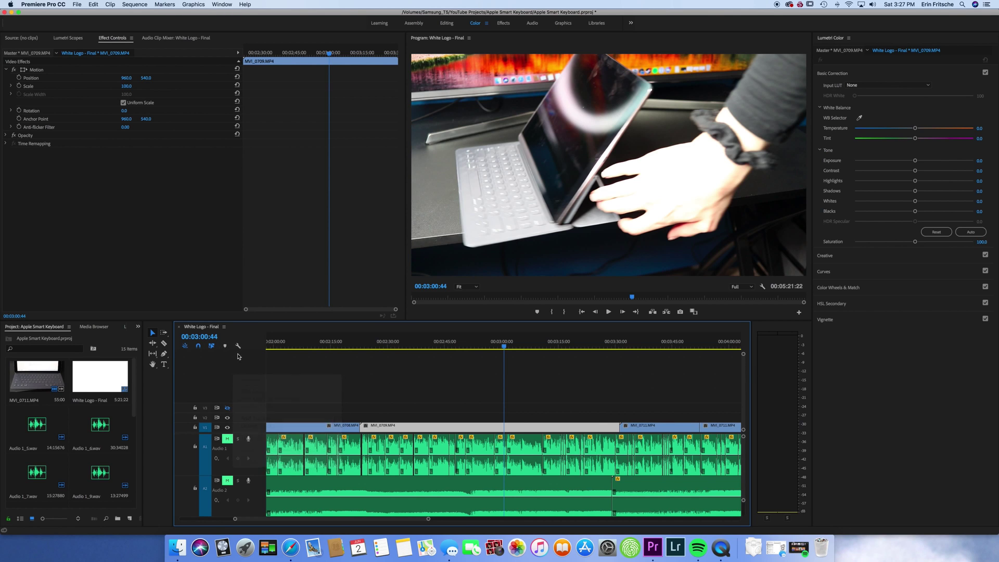
left_click(466, 366)
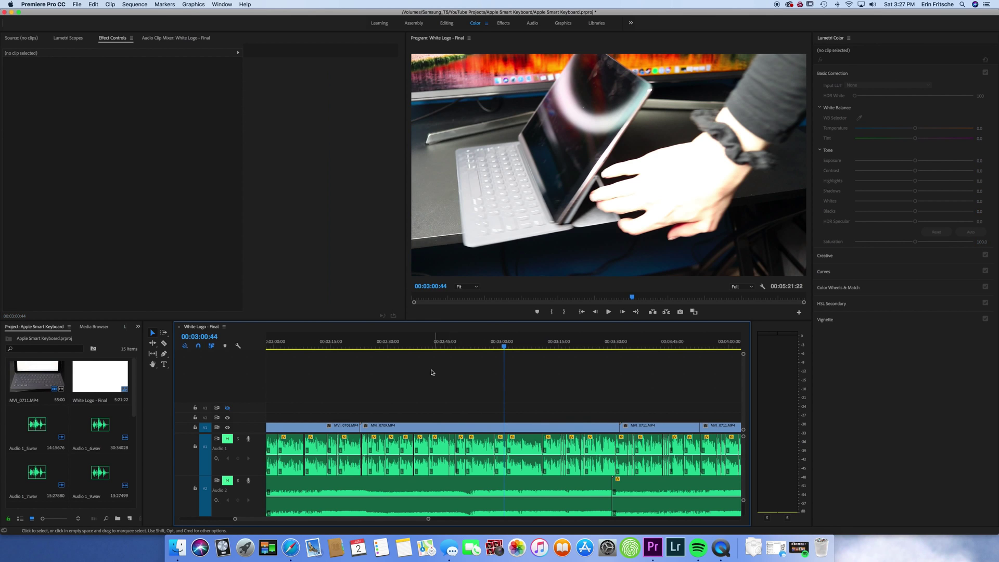